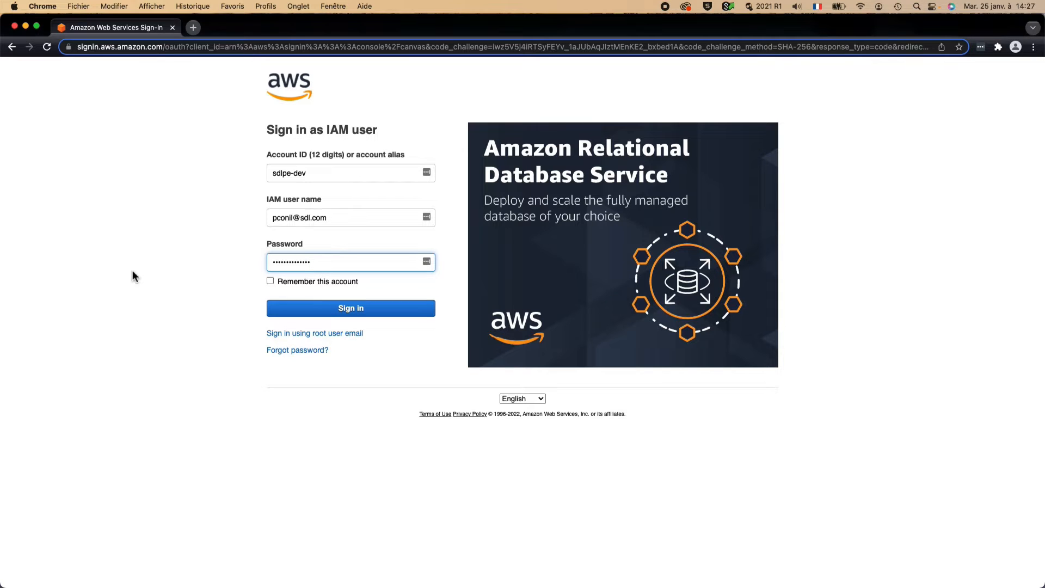
Sign in to the AWS console as the IAM user and open the EC2 instances list.
click(305, 310)
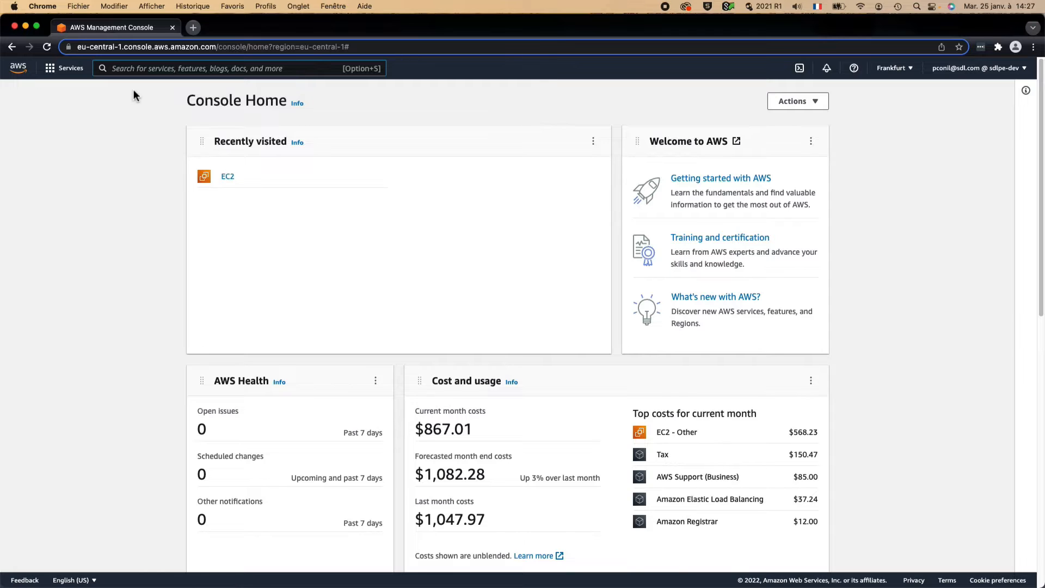
text(ec2)
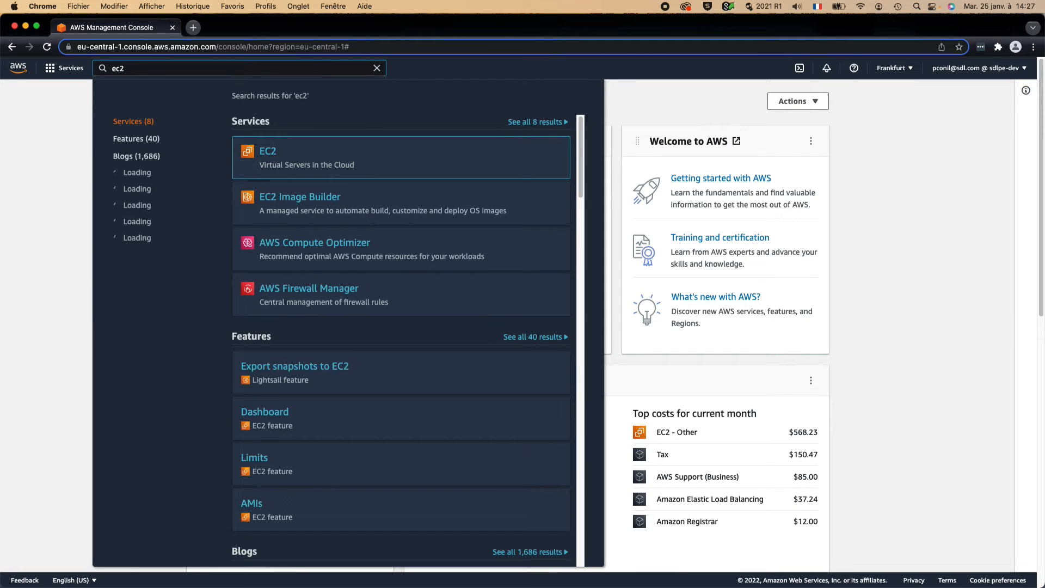
click(268, 155)
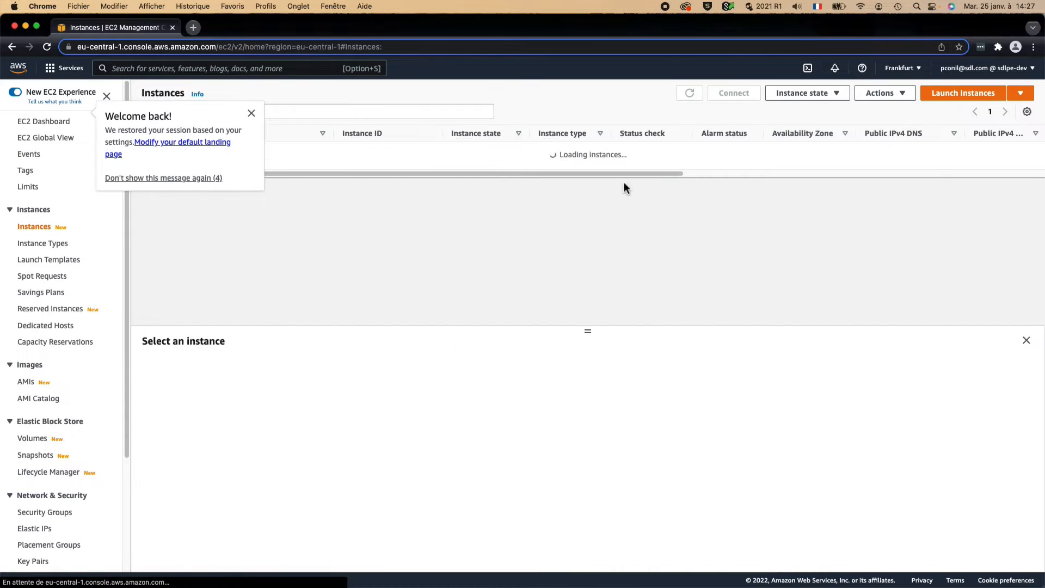
click(251, 114)
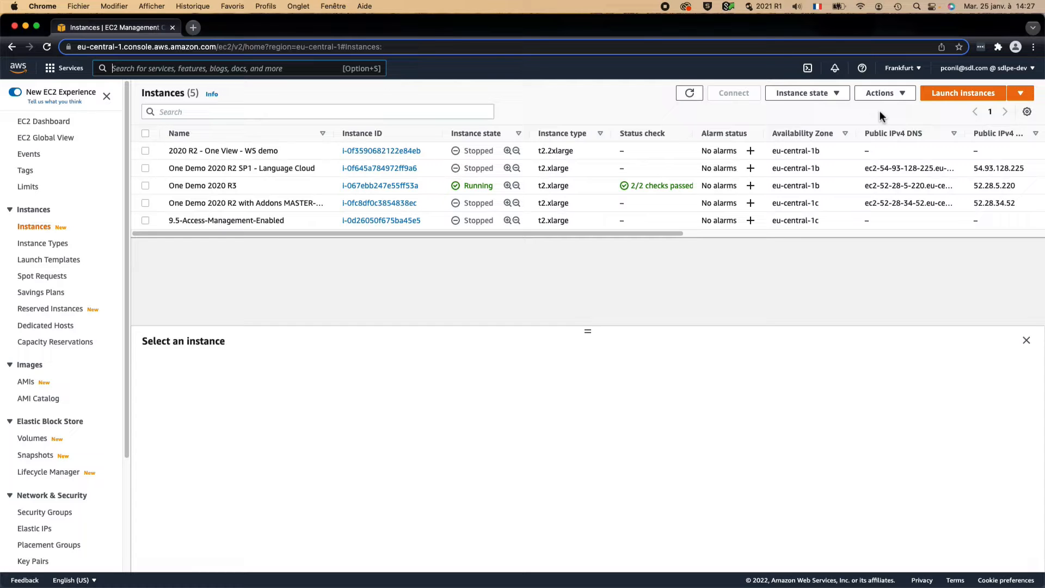
Open the AMI list sorted by creation date and switch the region to Europe (Paris).
click(908, 72)
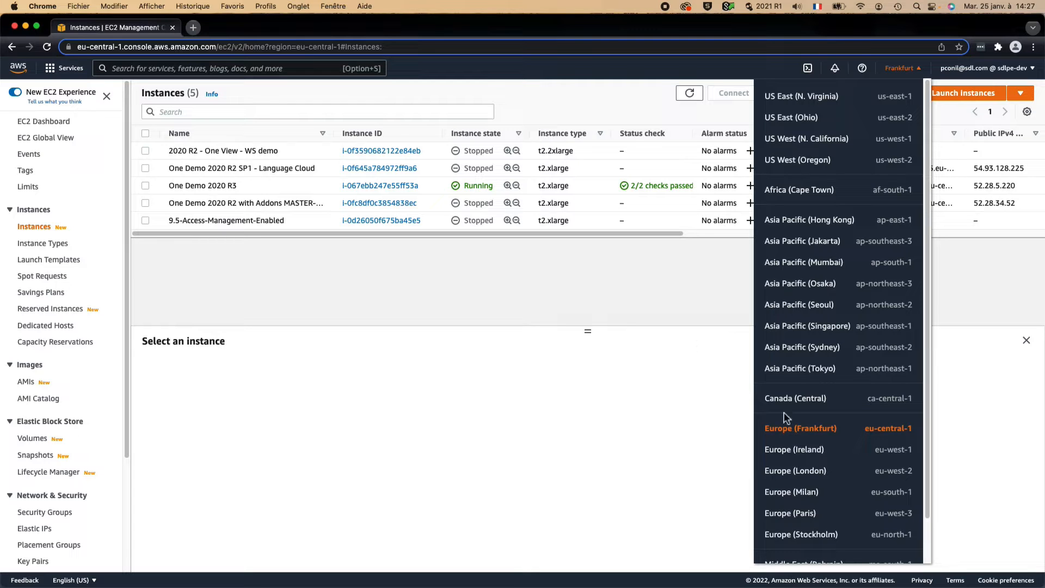
click(572, 286)
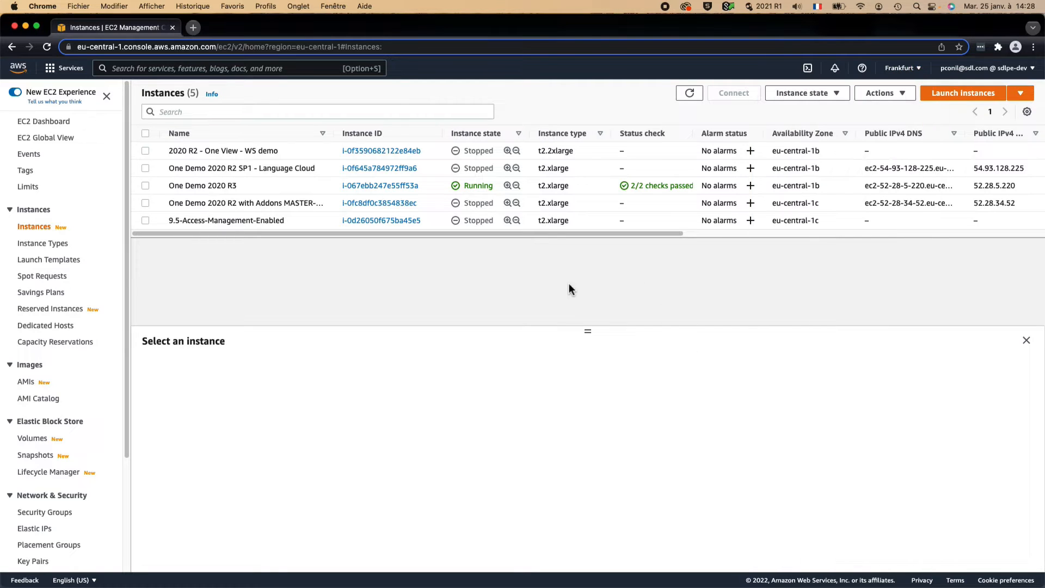
click(25, 387)
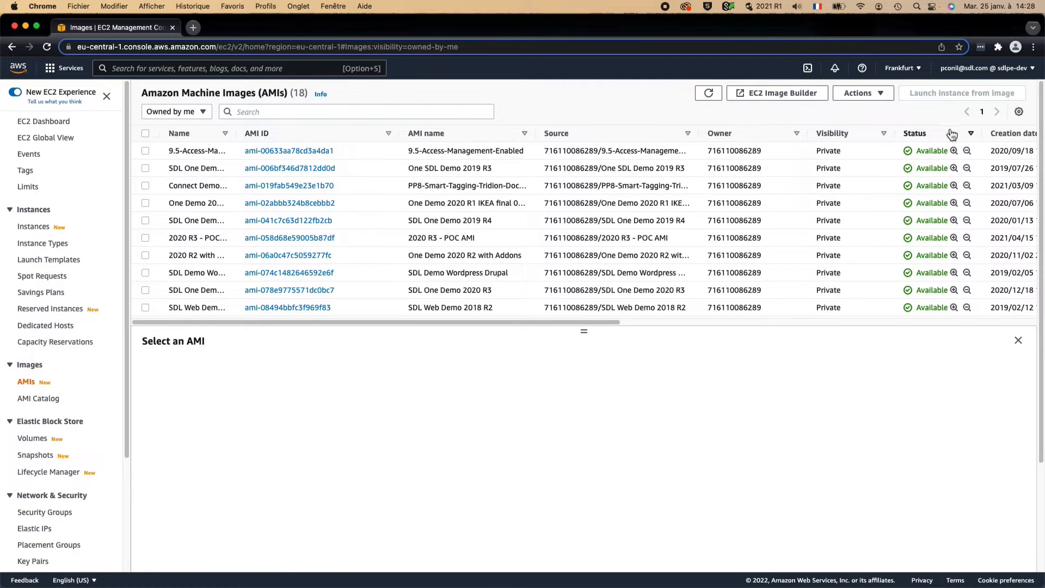
click(1010, 134)
click(902, 68)
click(799, 515)
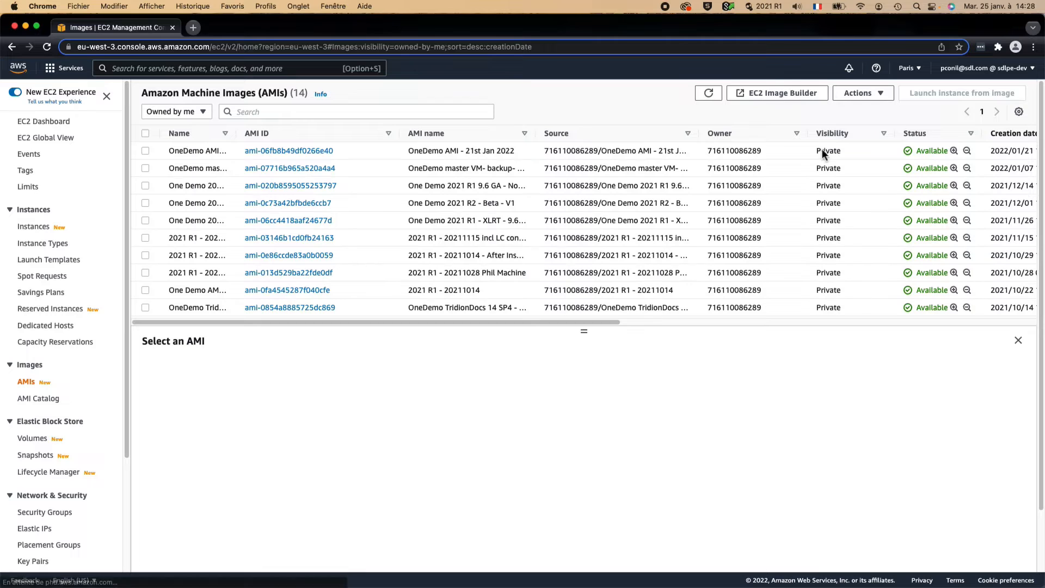
Widen the Name column of the AMI list and select OneDemo AMI - 21st Jan 2022.
scroll(968, 176, right, 3)
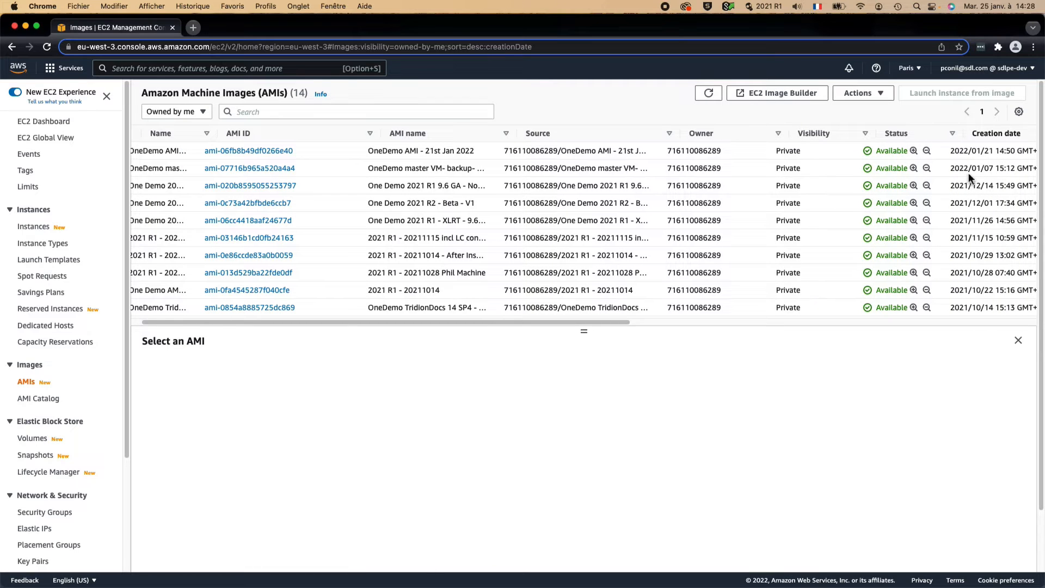
click(986, 141)
scroll(723, 197, left, 10)
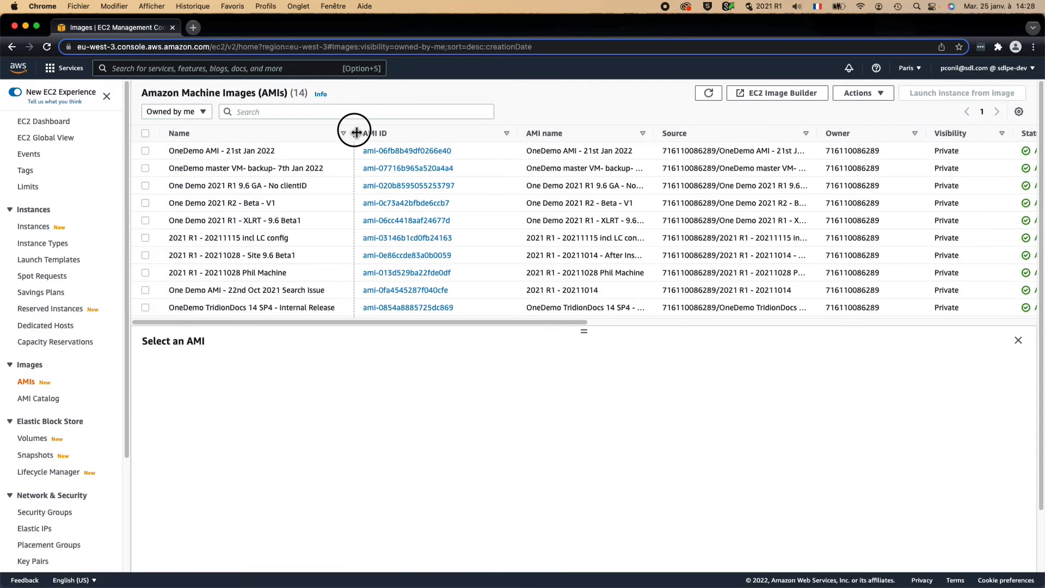
click(179, 155)
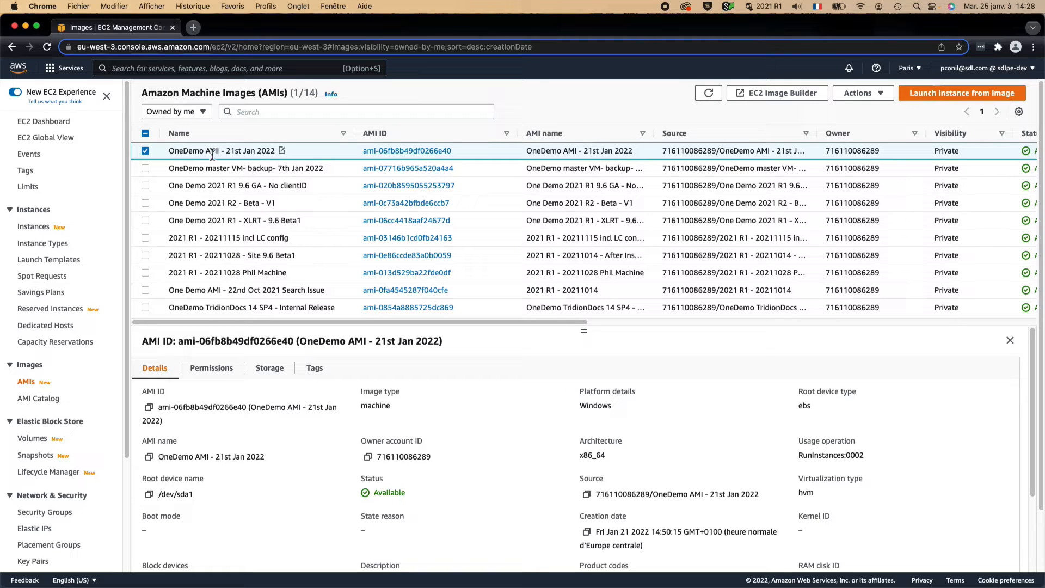
Filter the AMIs to private images and start launching an instance from OneDemo AMI - 21st Jan 2022.
click(204, 111)
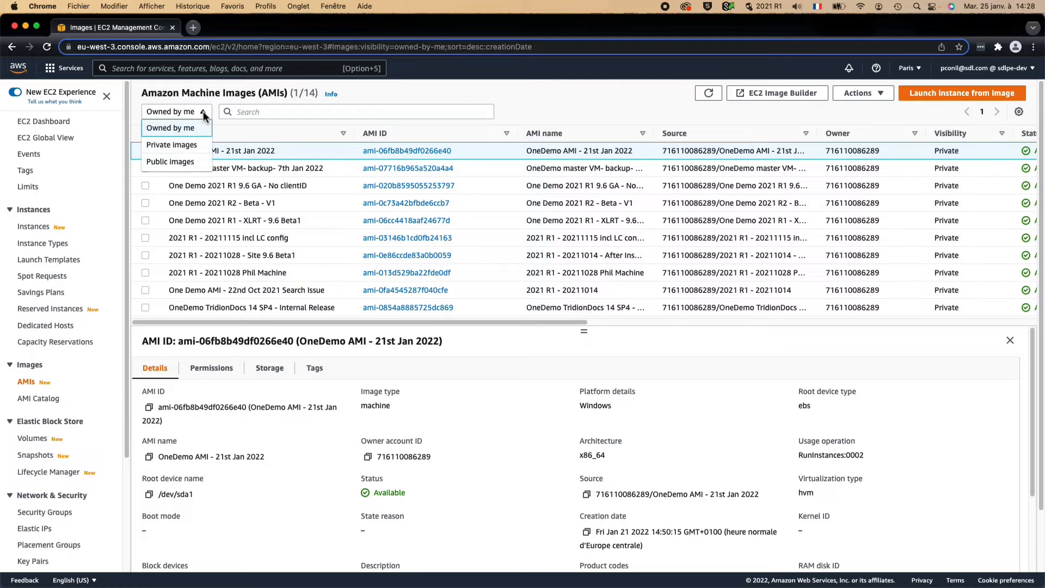
click(198, 144)
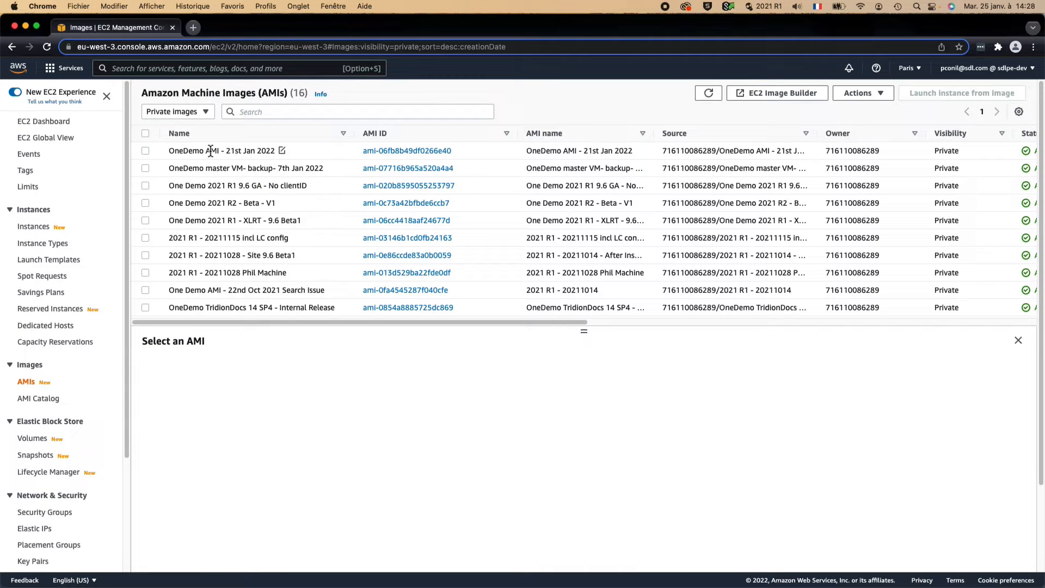
click(211, 151)
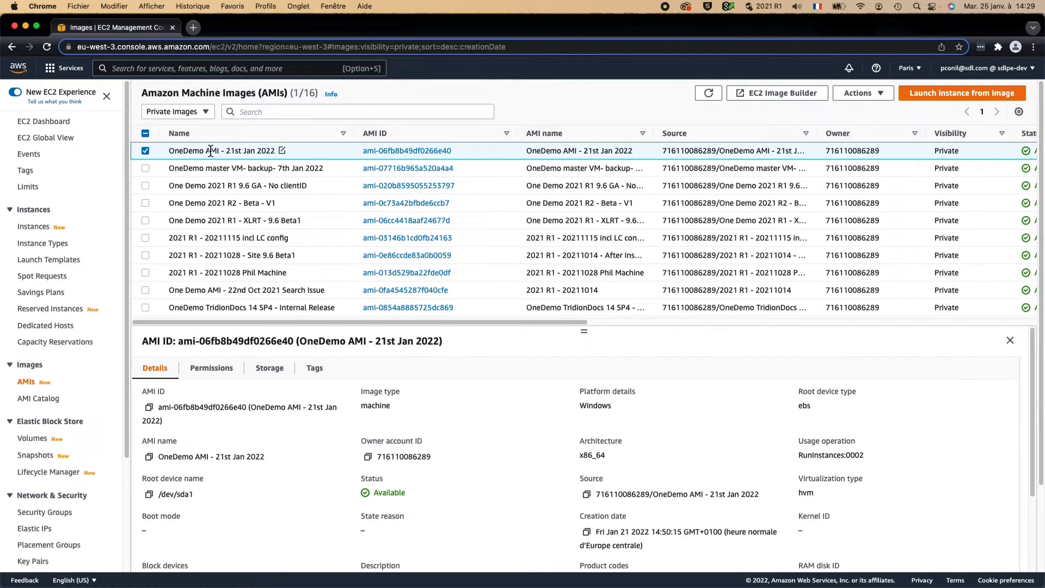
click(954, 96)
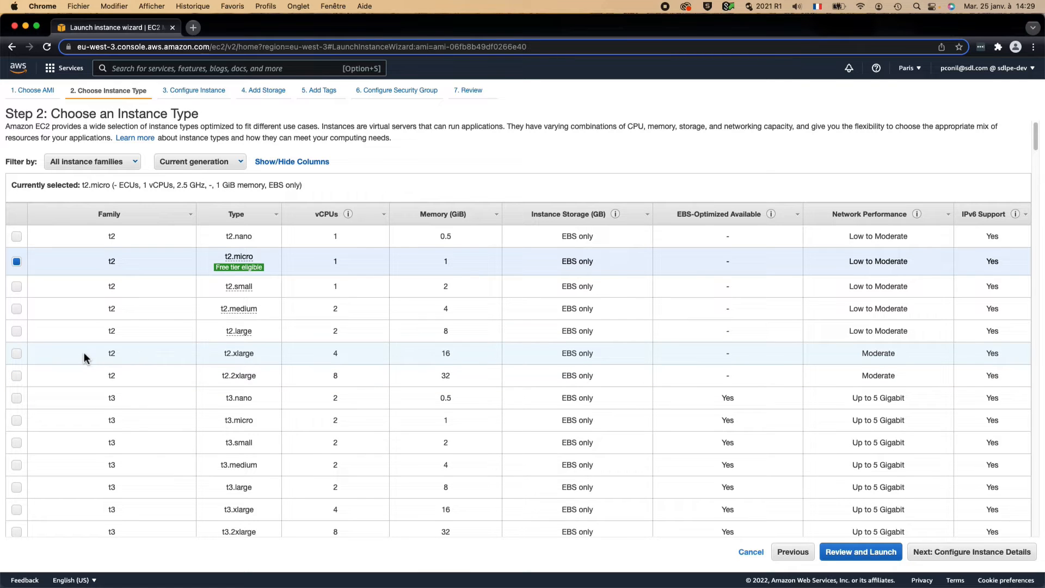
Choose the t2.2xlarge instance type and continue to the instance details.
click(85, 357)
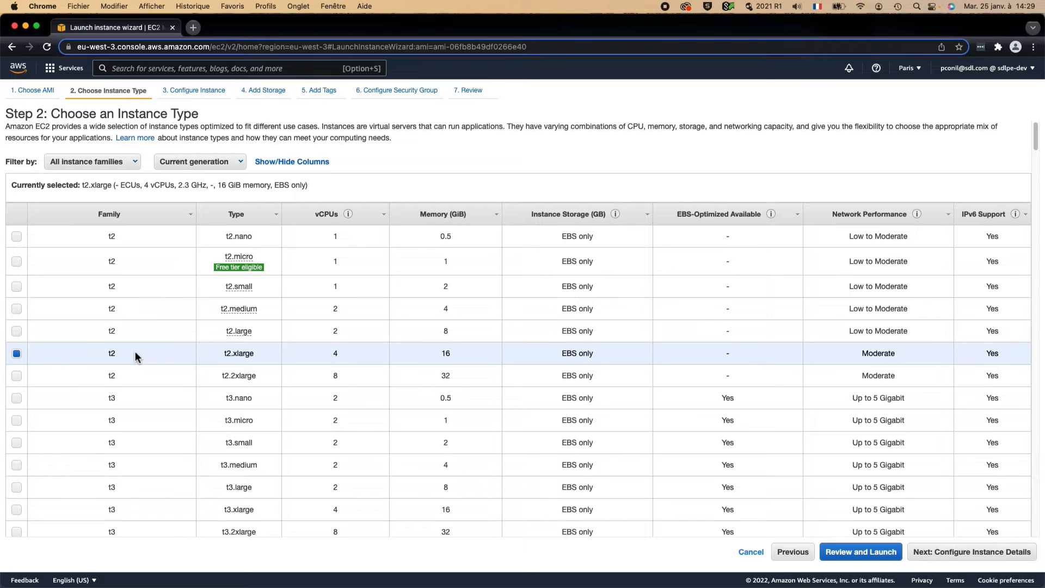
click(81, 381)
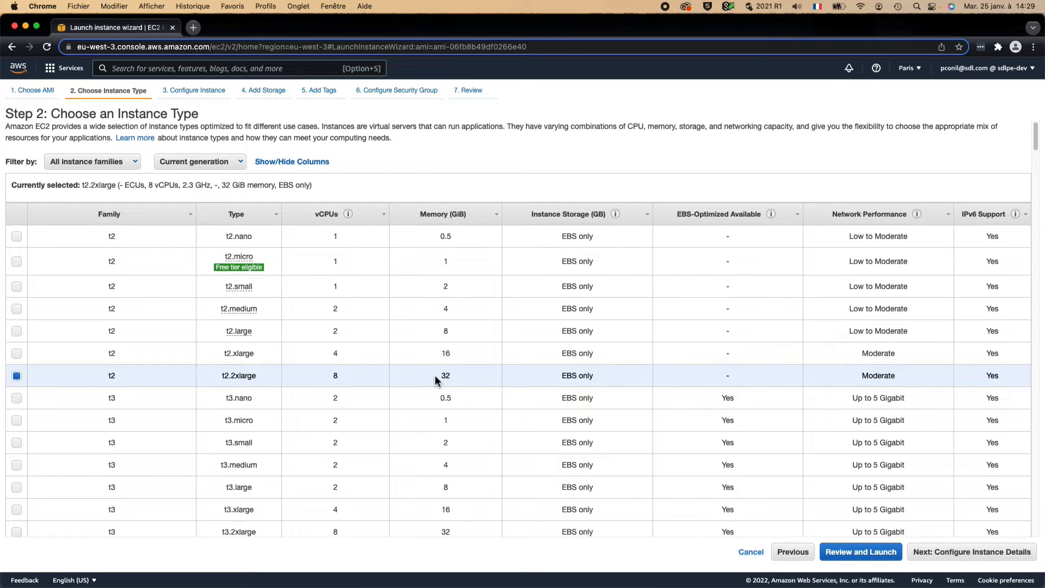
click(58, 356)
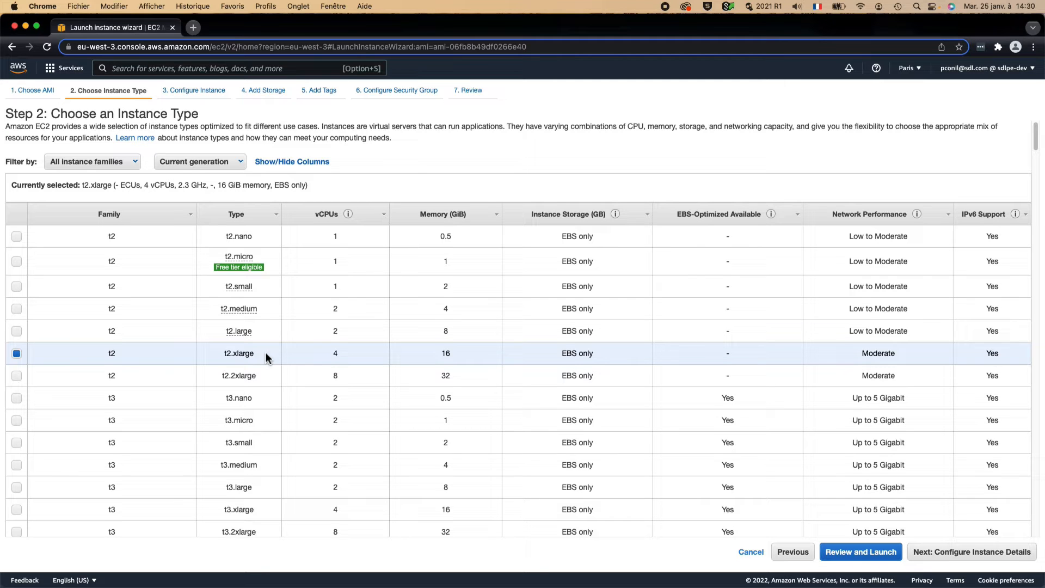
click(164, 376)
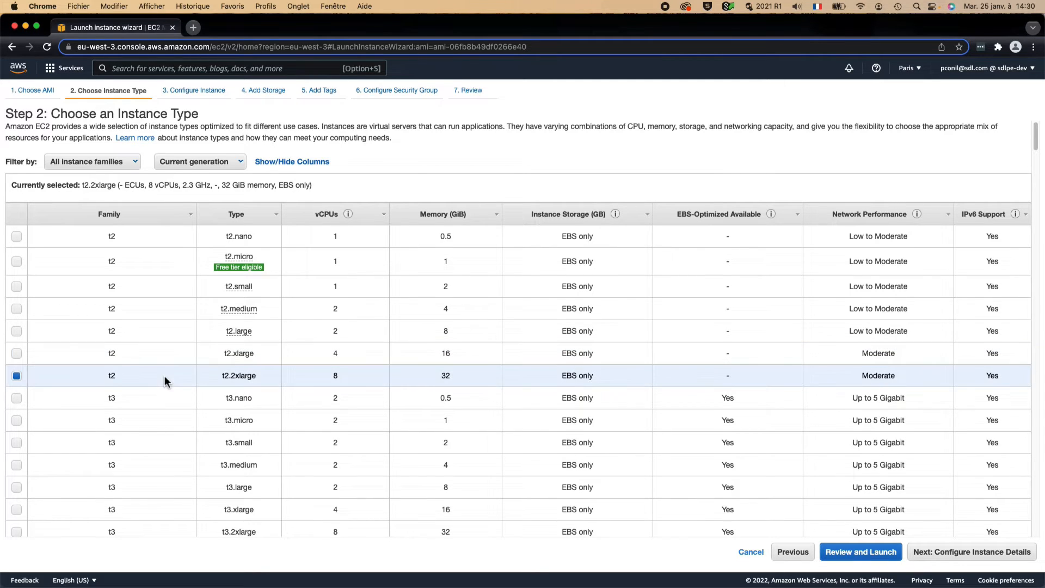
click(962, 553)
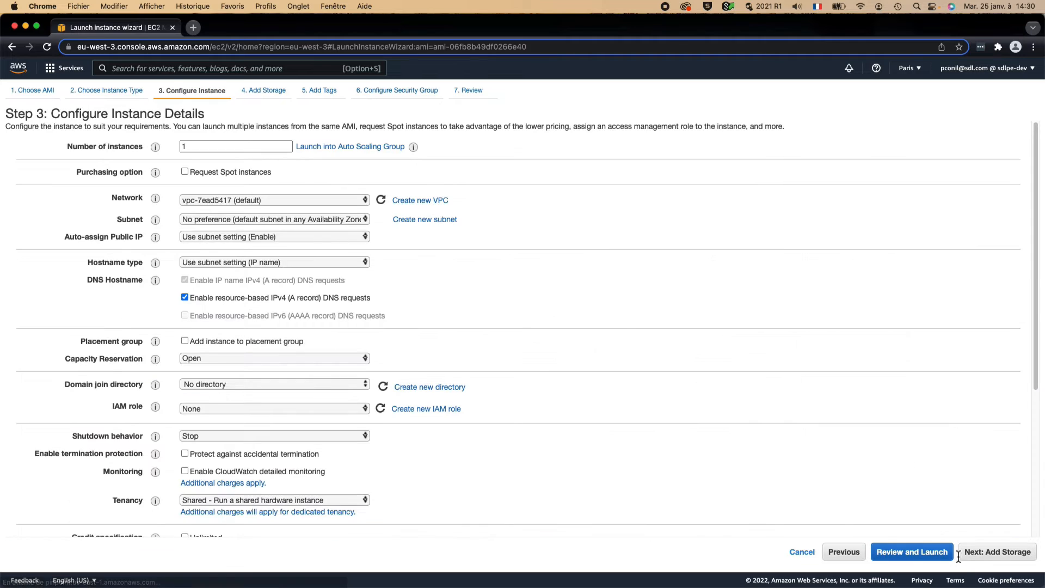
Keep the default instance details and storage, and add a tag with key Name and value OneDemo Test plus the owner's first name.
click(1009, 556)
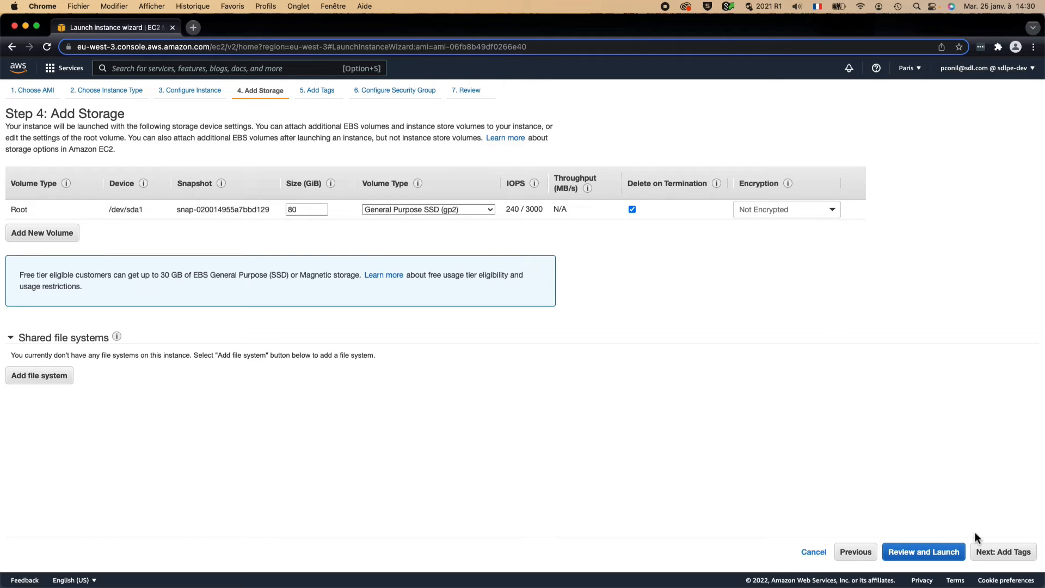
click(1004, 552)
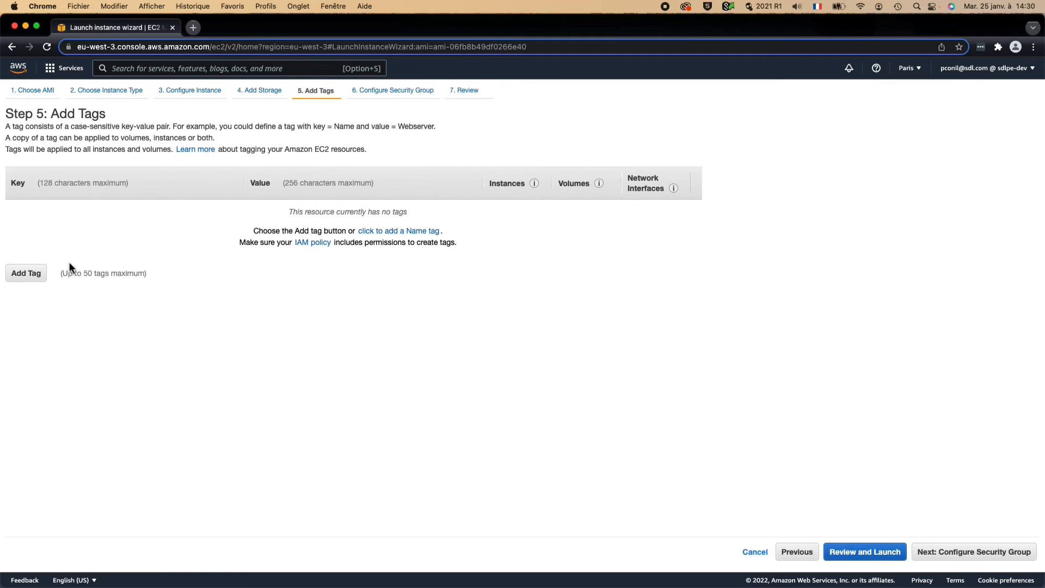
click(26, 273)
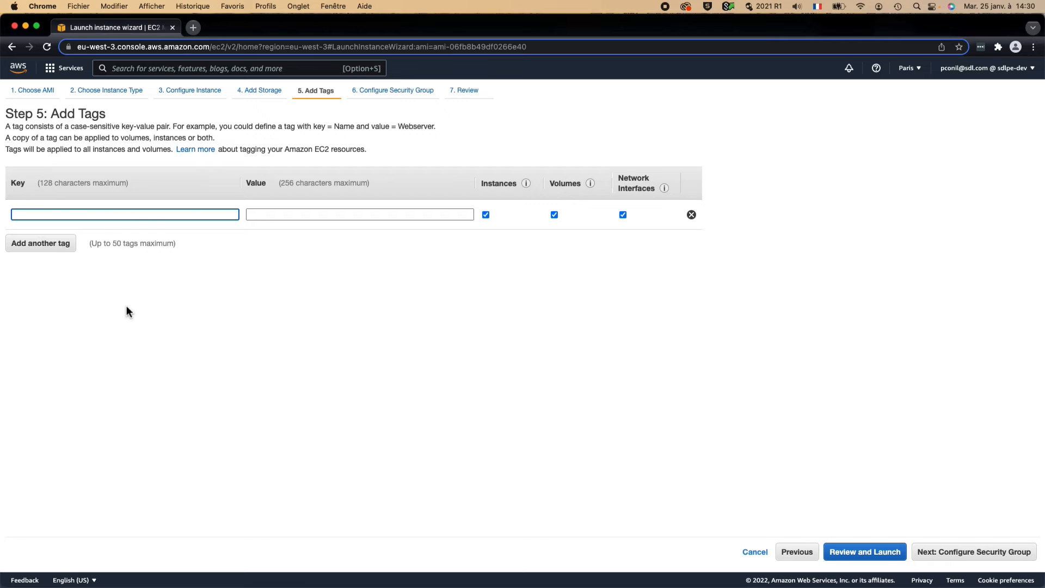
text(Name)
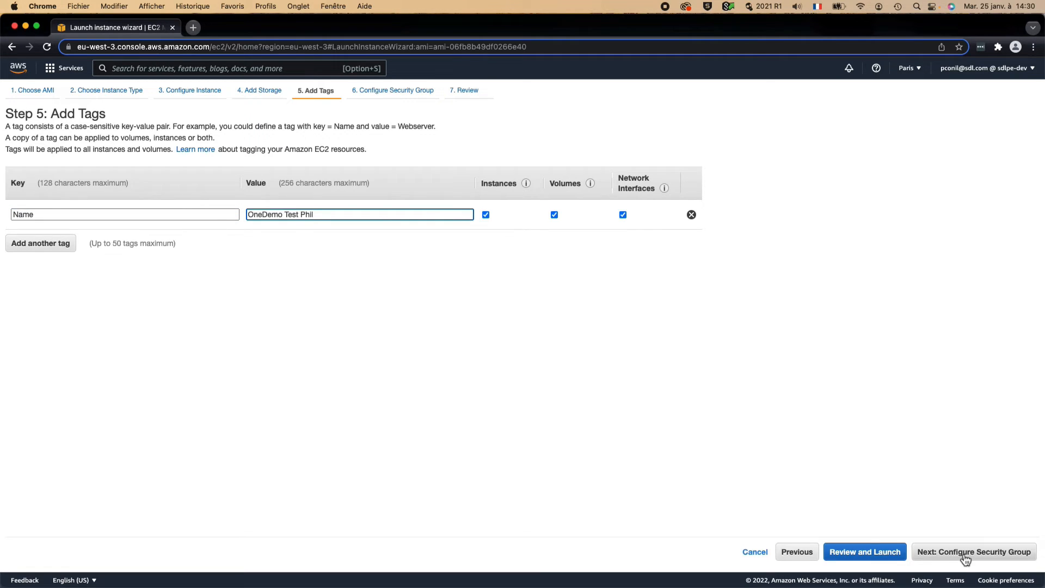
click(966, 556)
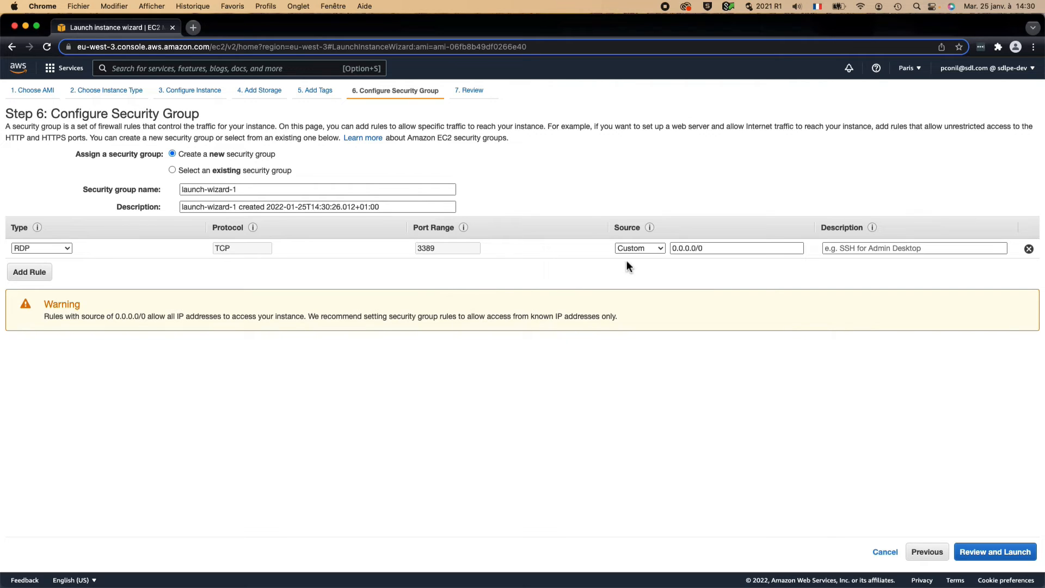
Assign the existing security group sg-09a063b5da50c9a5c to the instance and proceed to the launch review.
click(640, 248)
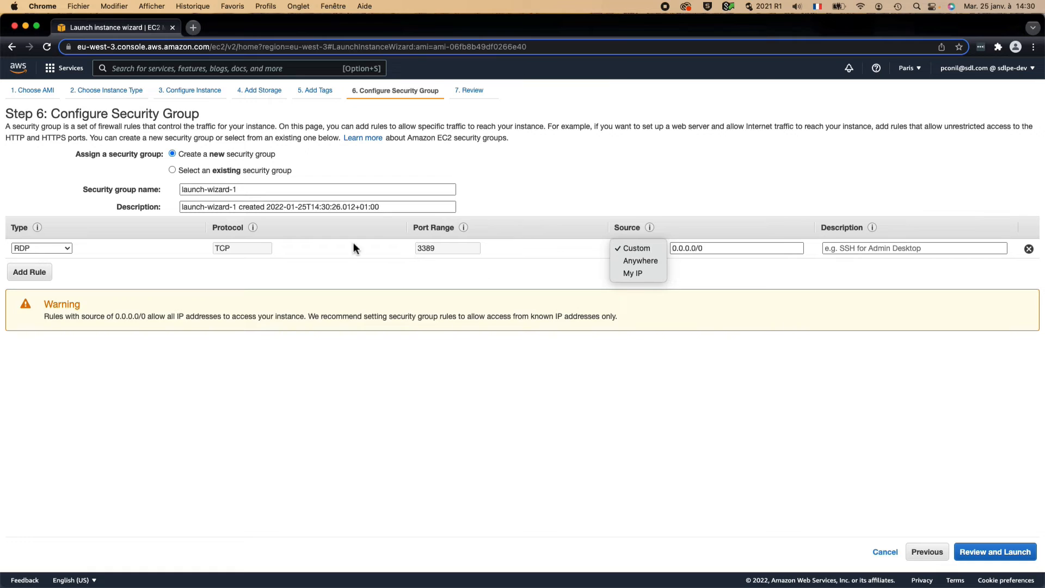
click(237, 170)
click(237, 170)
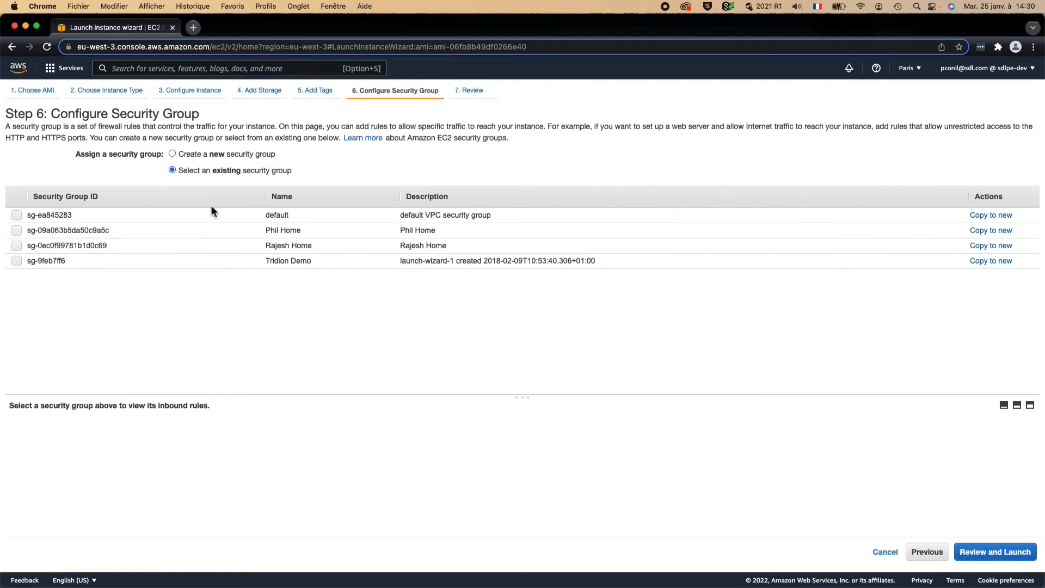
click(185, 233)
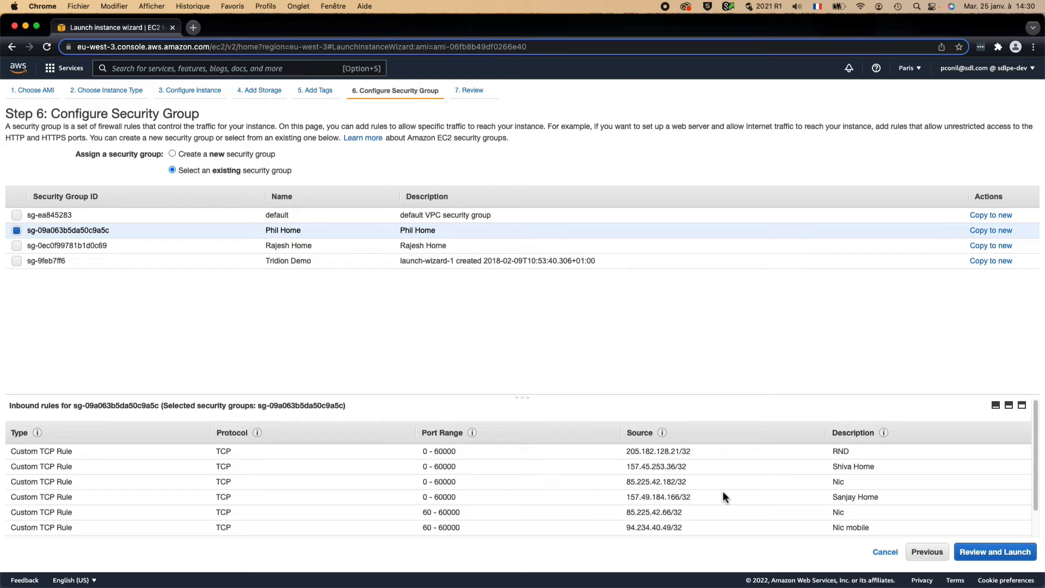
click(999, 558)
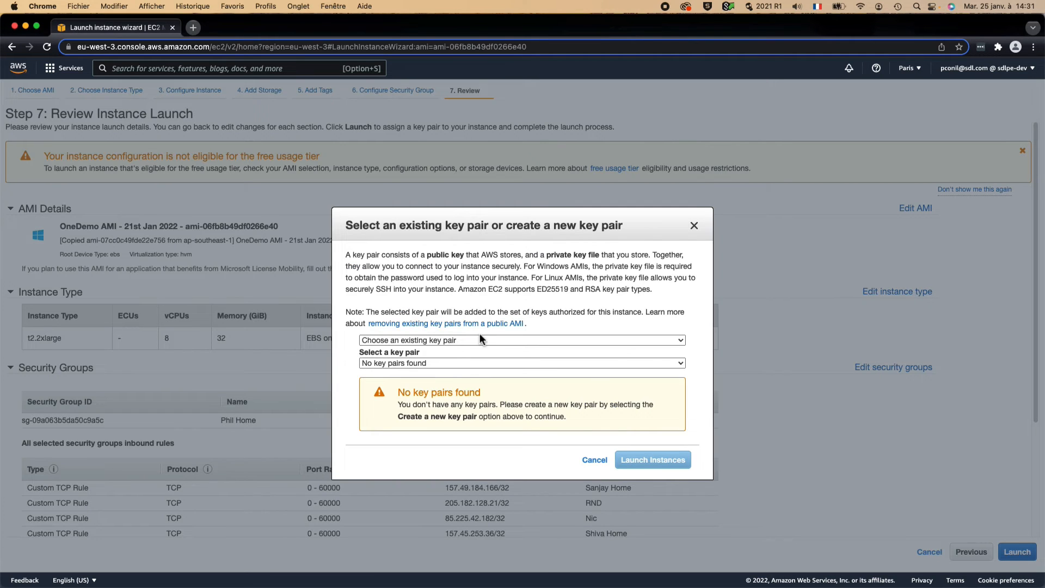
Launch the instance without a key pair, acknowledging the access notice, and show the new instance's details in the instances list.
click(452, 339)
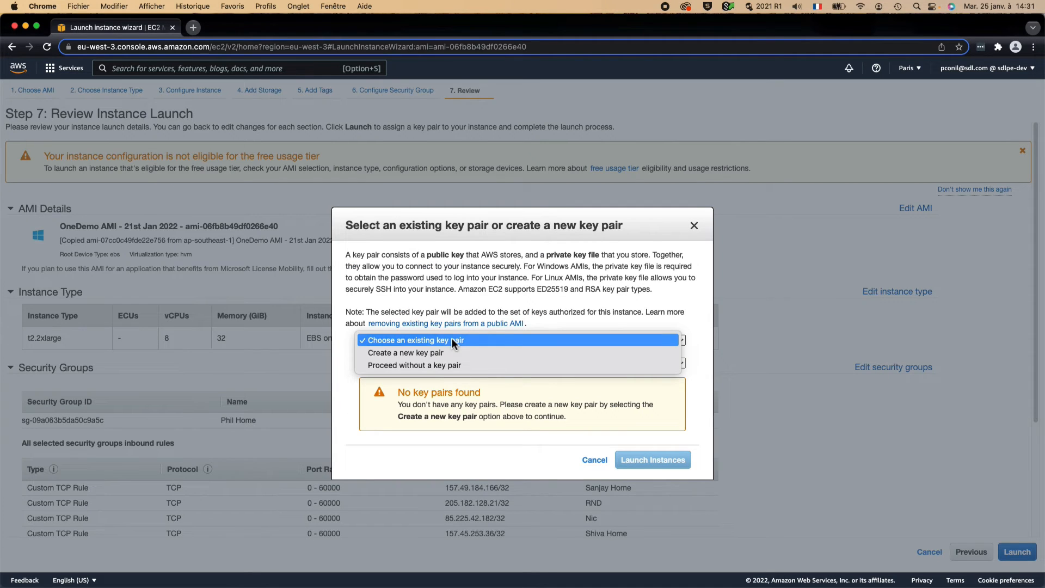
click(435, 365)
click(400, 353)
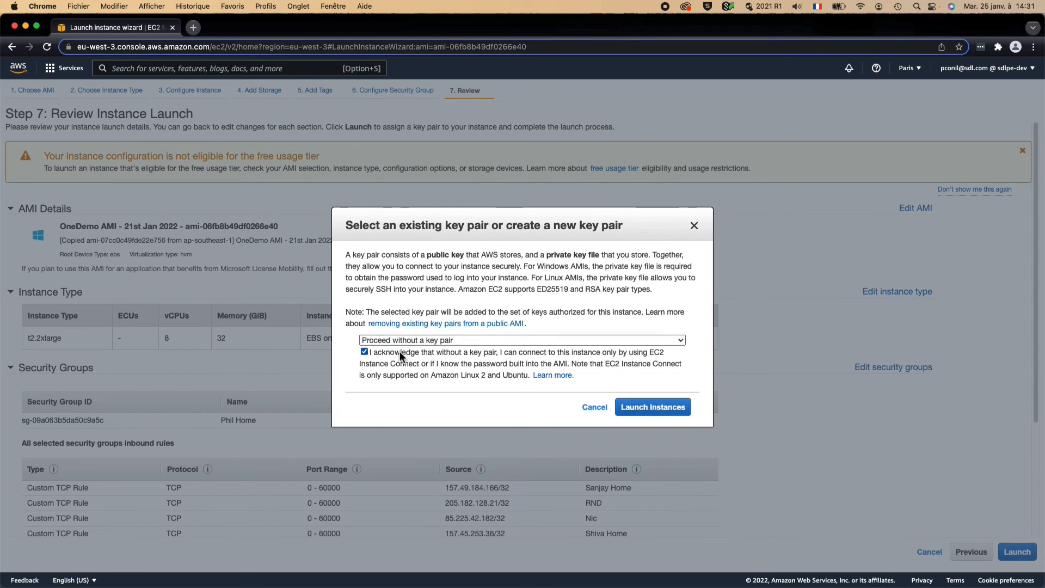
click(663, 413)
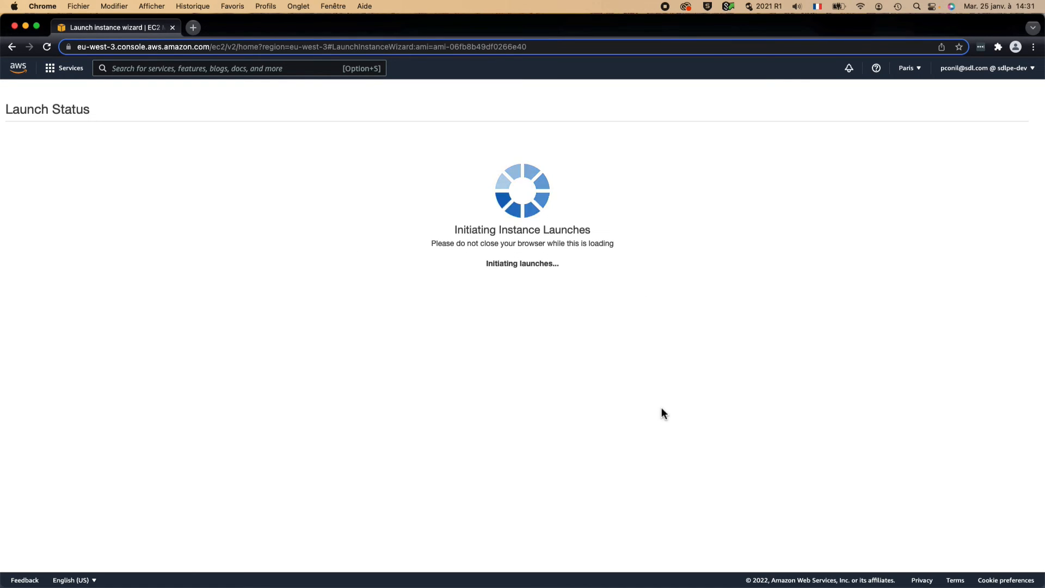
click(1013, 463)
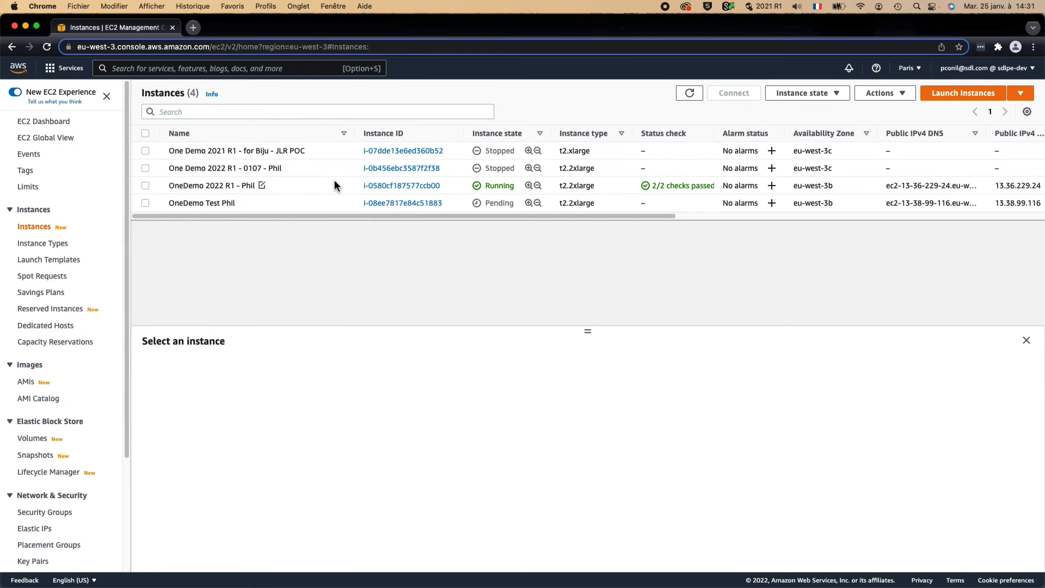
click(189, 205)
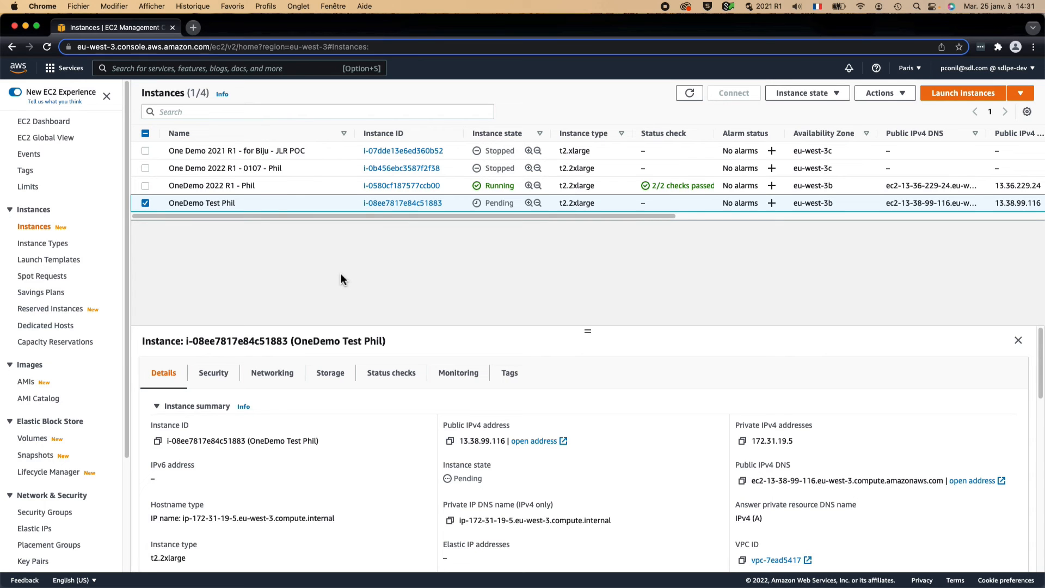
Open the demo site sdldemo.com and the Tridion Sites interface at tridion.sdldemo.com/ui, each in a separate new browser tab.
click(193, 28)
text(sdldemo.com)
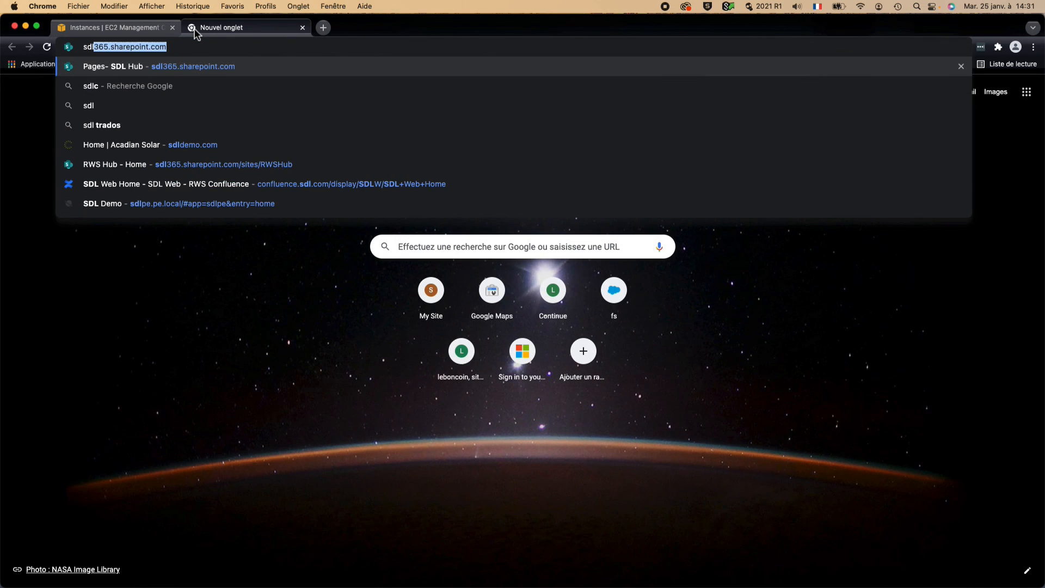
key(Return)
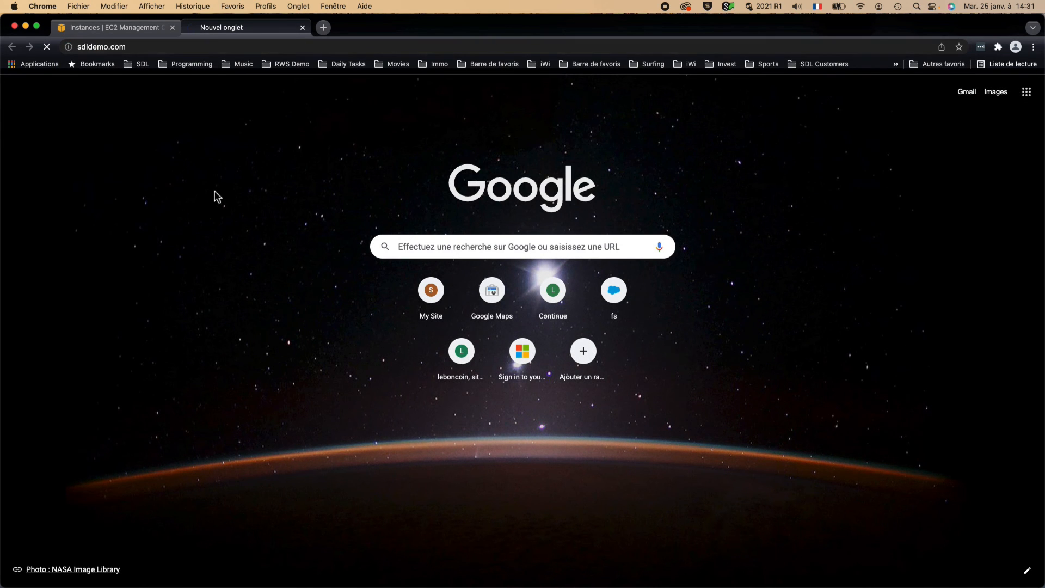
click(323, 31)
text(tridion.sdldemo.com/ui/)
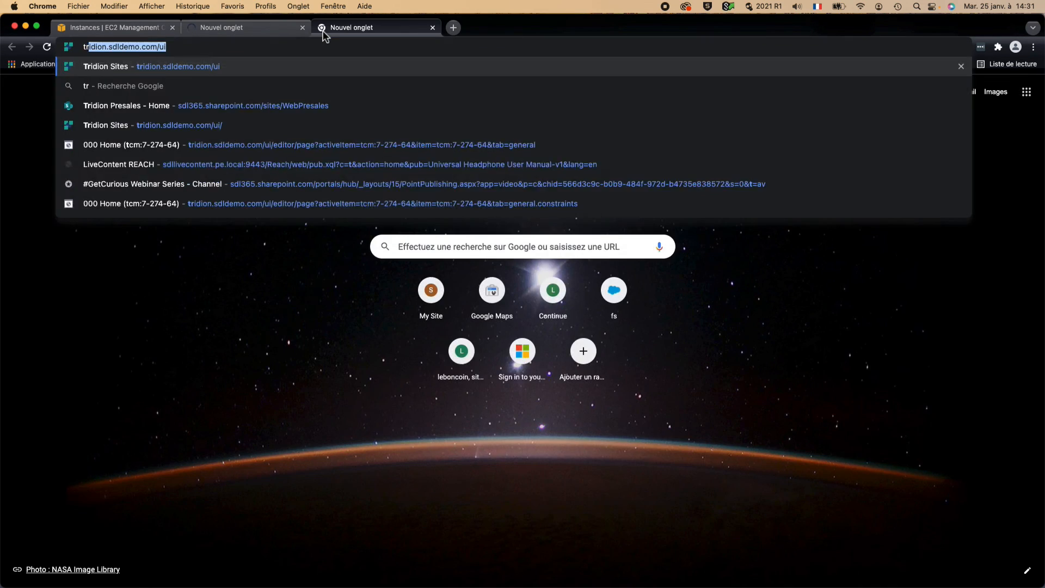
key(Return)
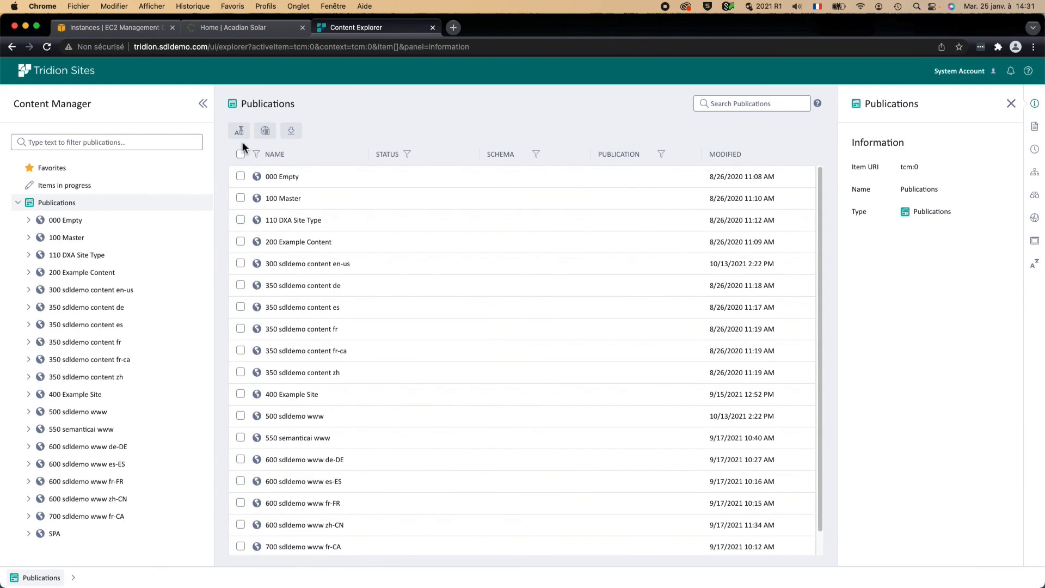
Return to the EC2 instances list, select the OneDemo 2022 R1 instance and look through its available actions without applying any.
click(122, 27)
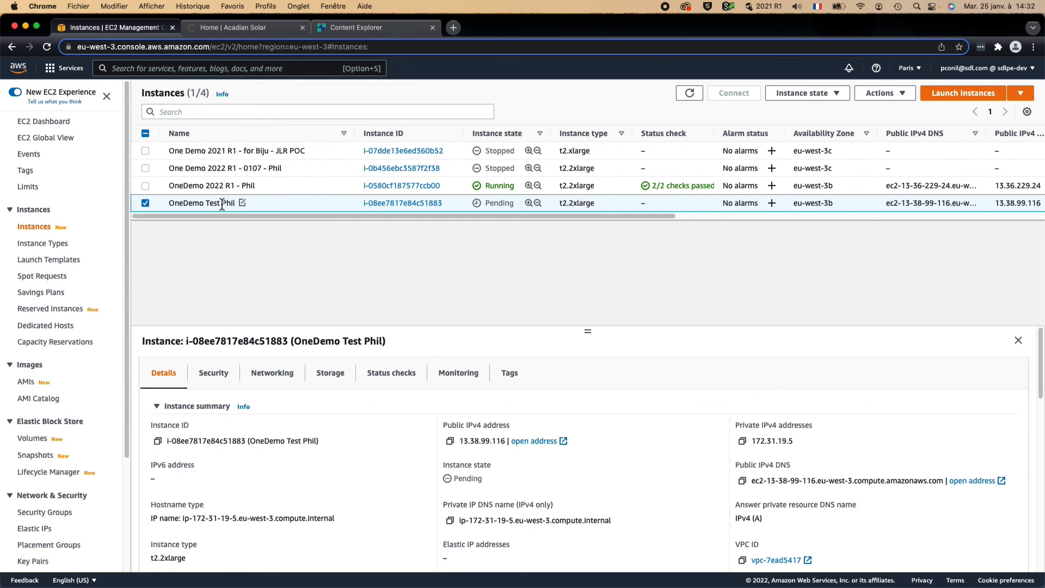
click(220, 185)
right_click(217, 191)
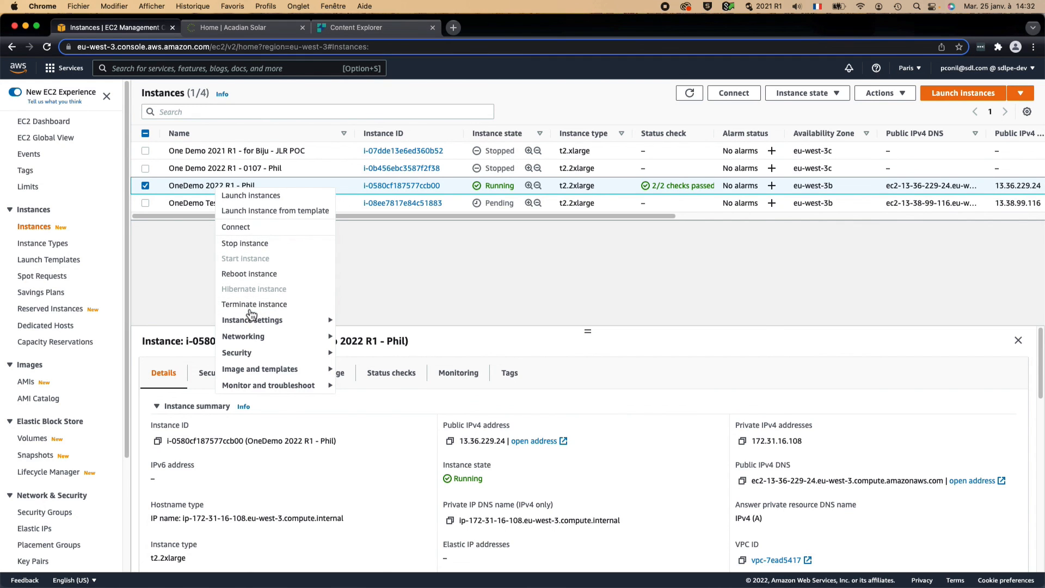
click(176, 256)
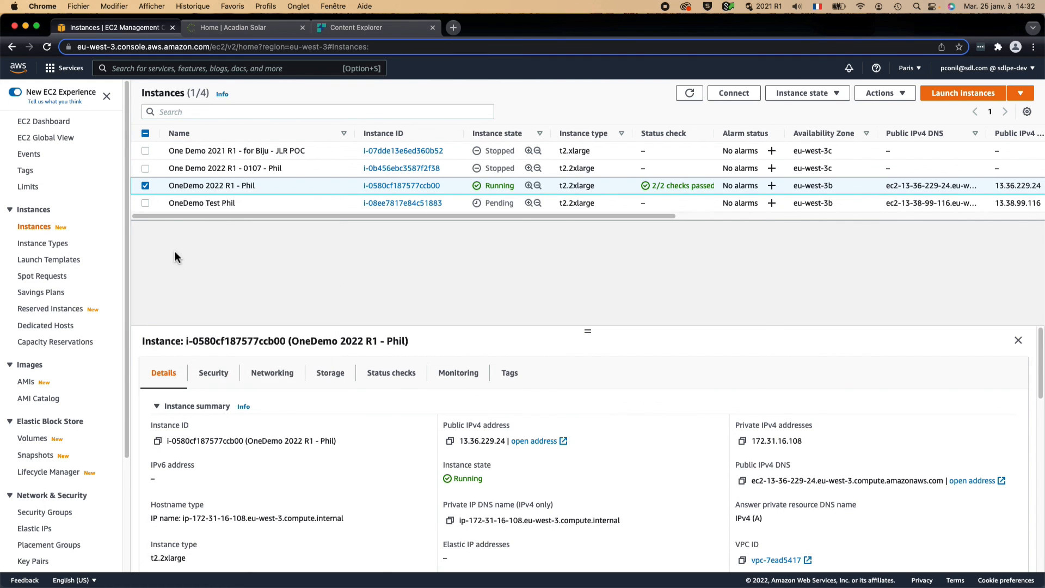